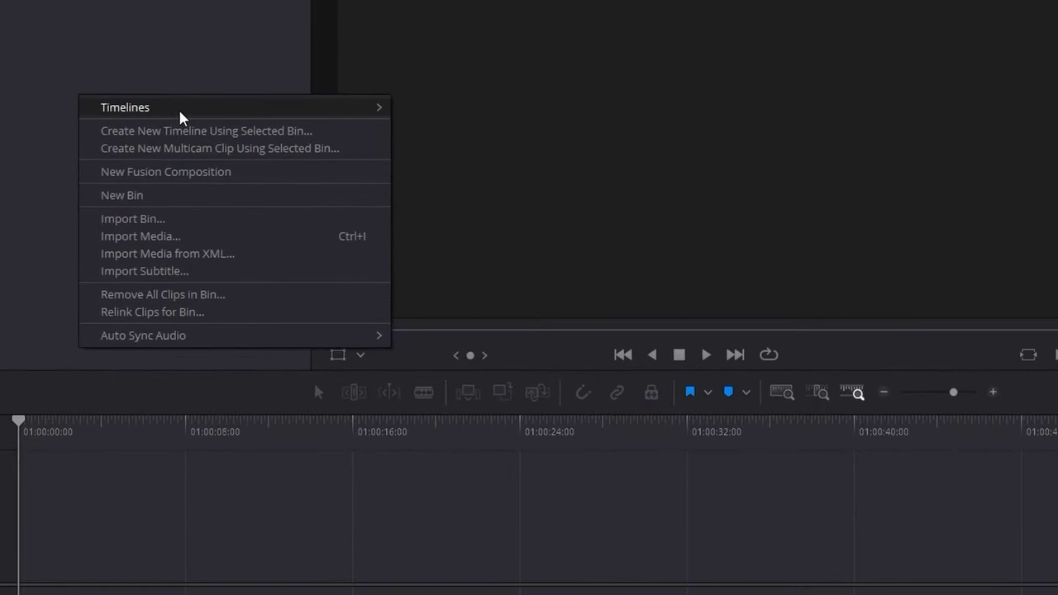
- Start a new timeline named INSTAGRAM REELS with Use Project Settings turned off
mouse_move(180, 112)
click(488, 108)
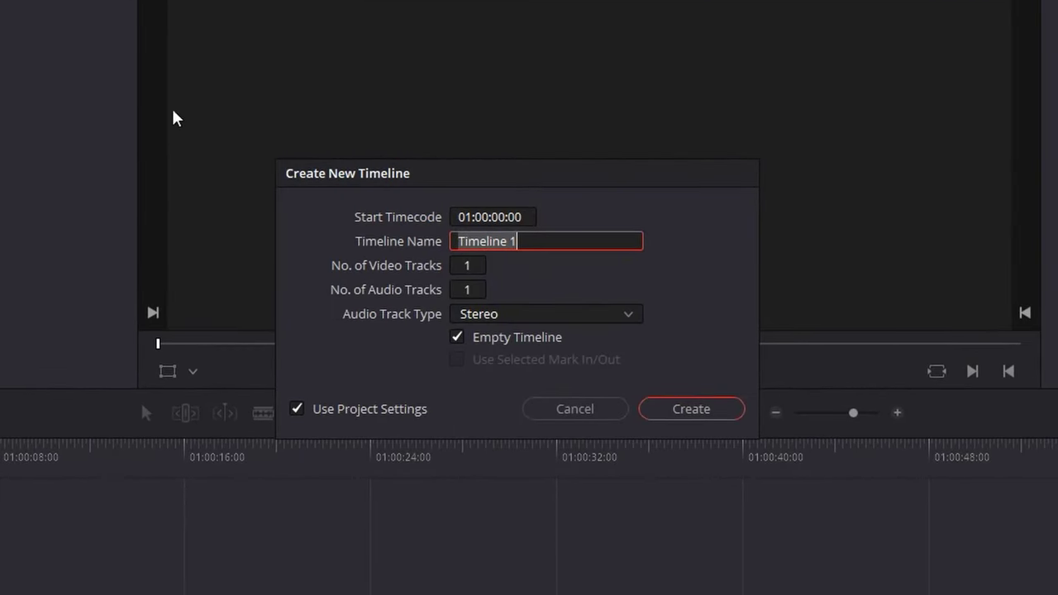
text(INSTAGRAM REELS)
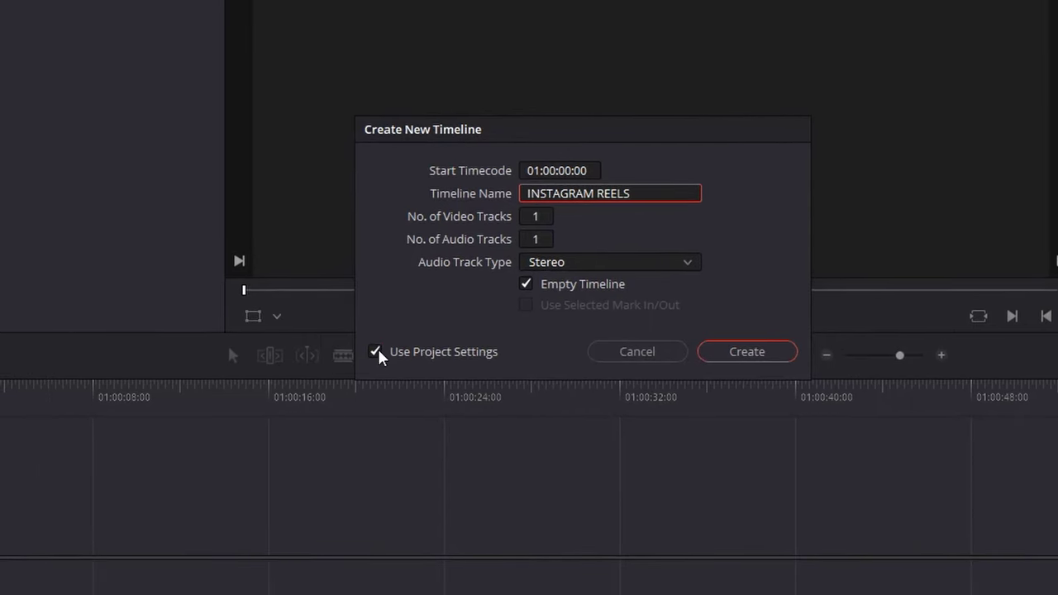
click(378, 353)
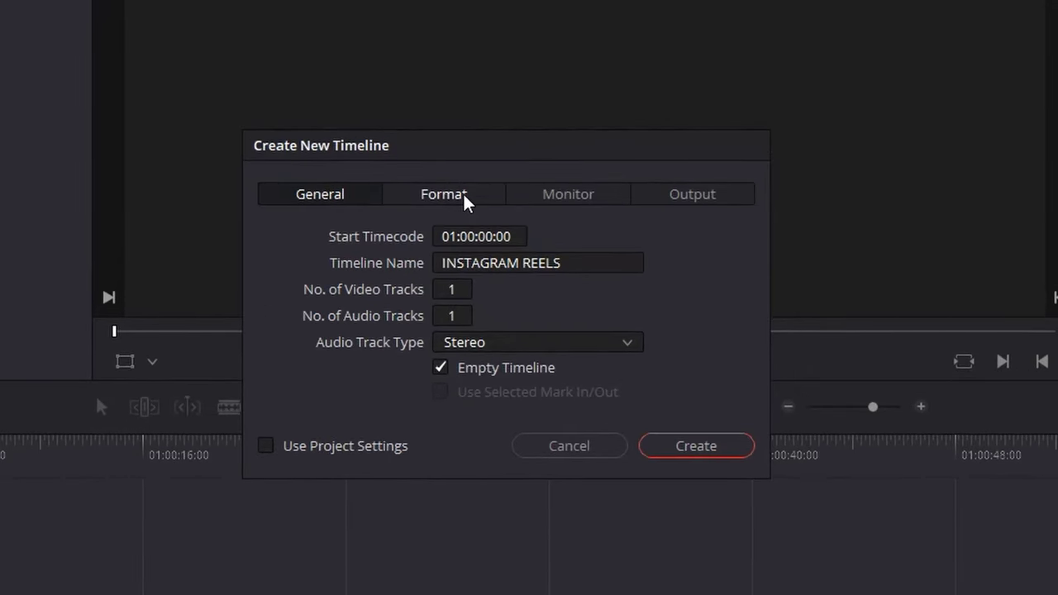
- Set the timeline format to vertical 1080 x 1920 at 24 fps and review output scaling
click(465, 202)
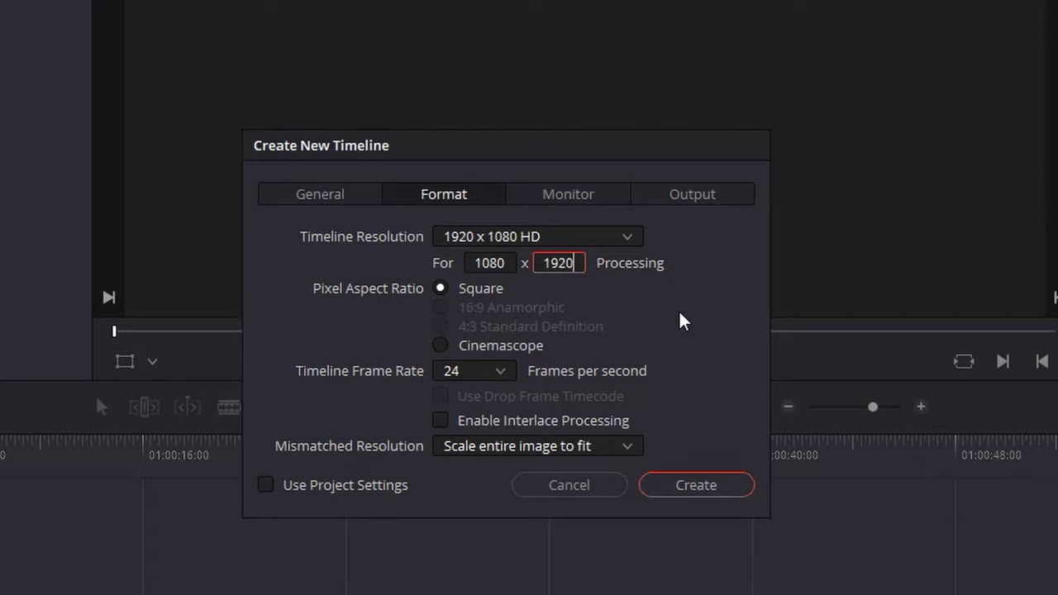
click(508, 371)
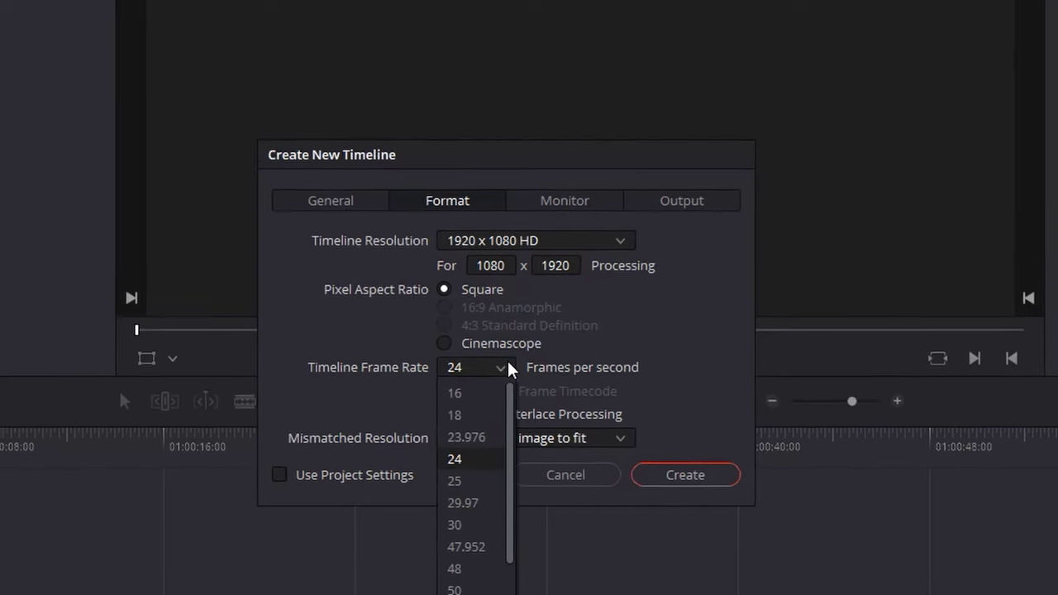
click(502, 372)
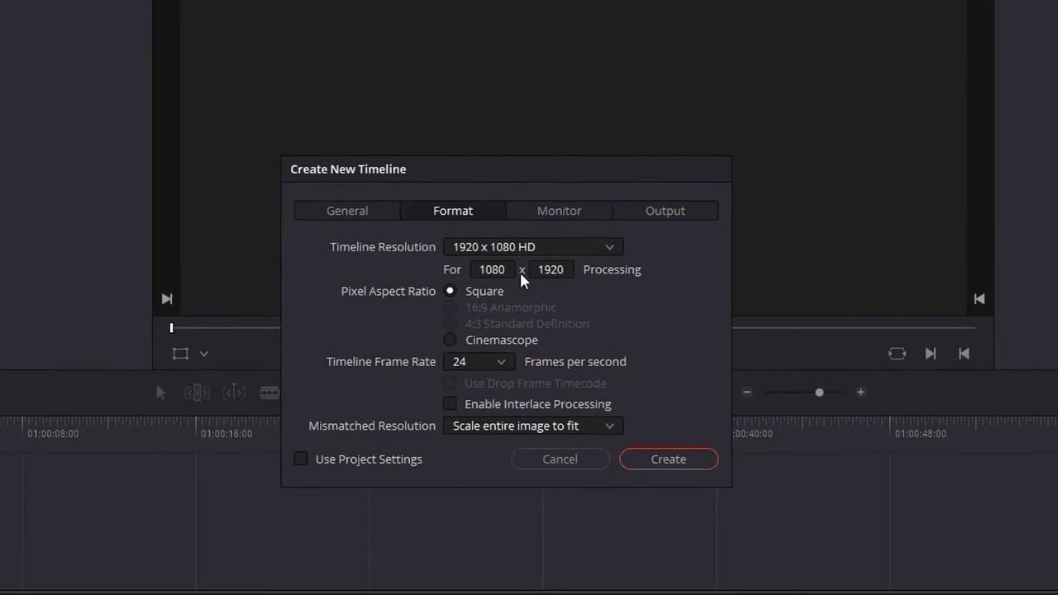
click(671, 212)
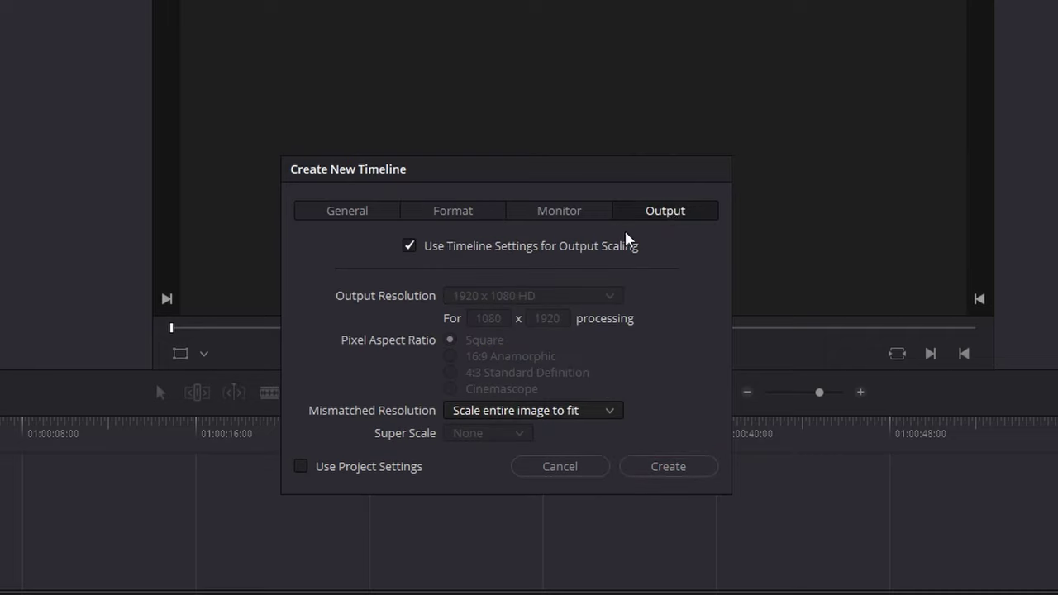
click(410, 247)
click(411, 247)
click(410, 247)
click(410, 248)
- Create the INSTAGRAM REELS timeline and place video (10).mp4 at its start on V1
click(460, 217)
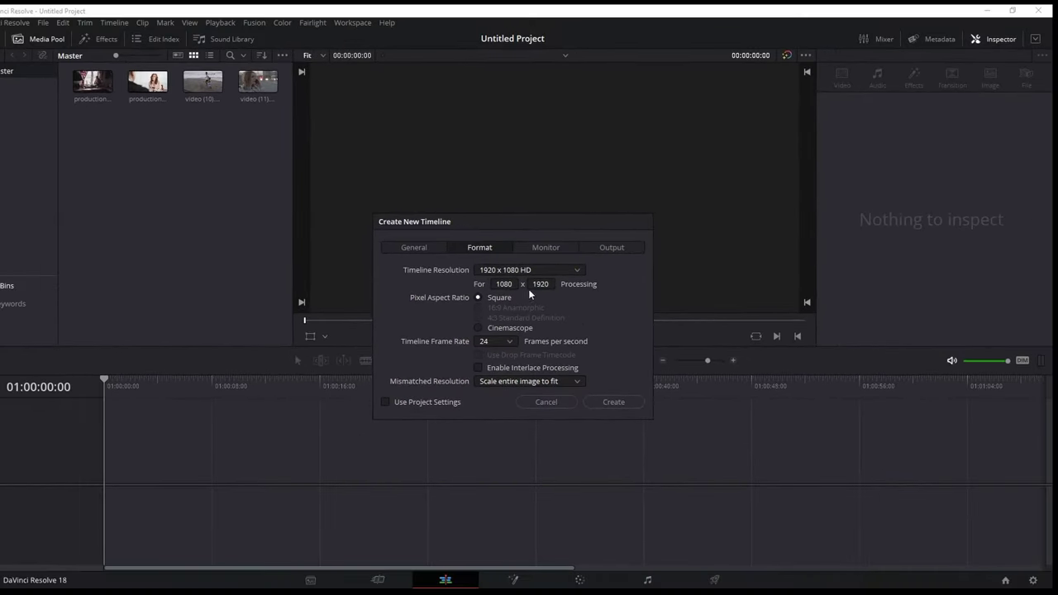
click(628, 401)
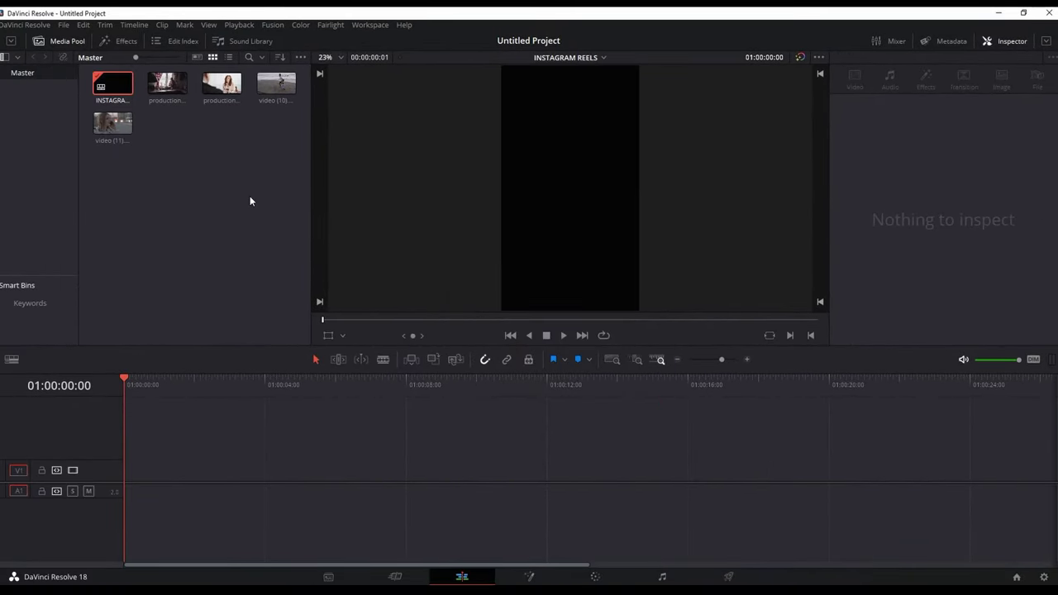
drag(271, 101, 137, 473)
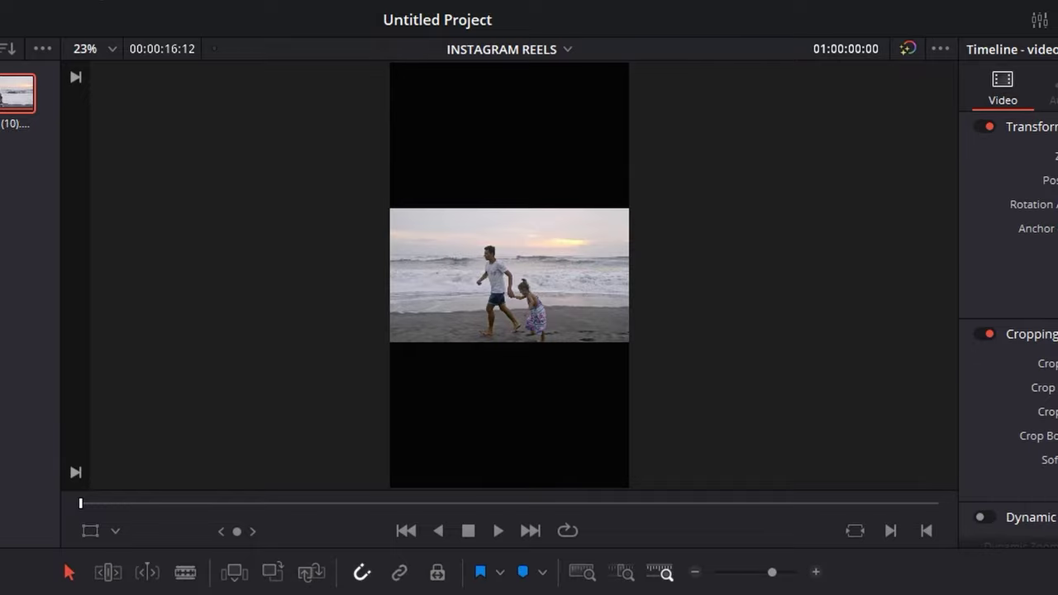
key(space)
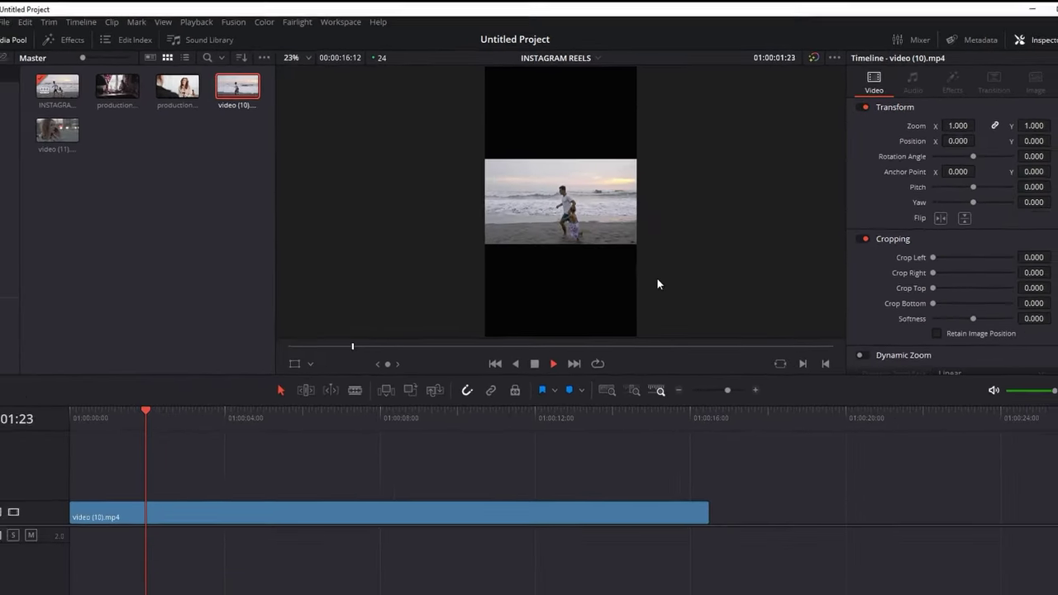
key(space)
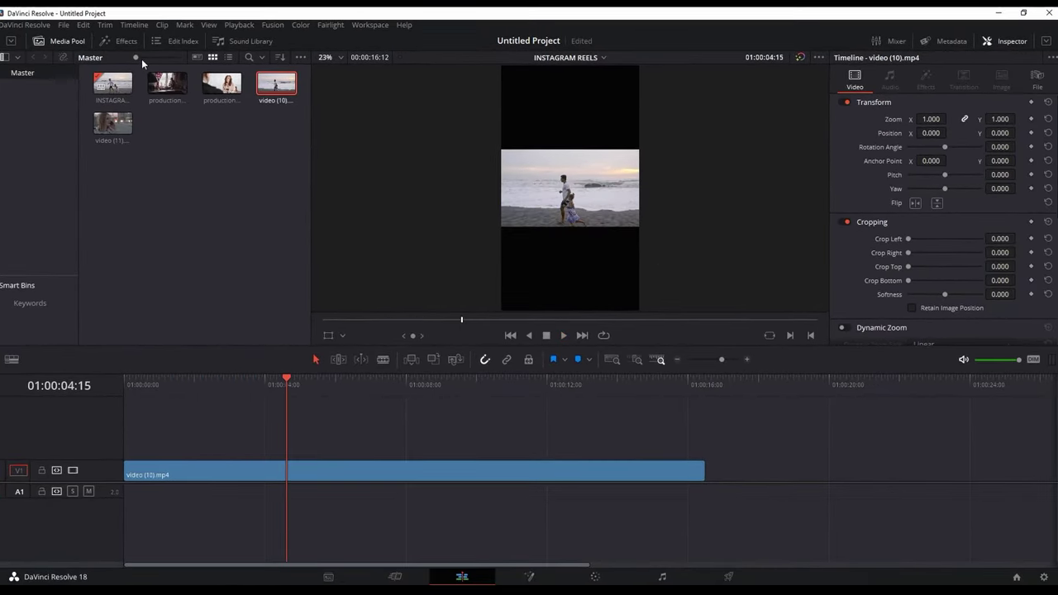
- Apply the Blanking Fill effect to the video (10).mp4 clip and preview it
click(120, 40)
text(fill)
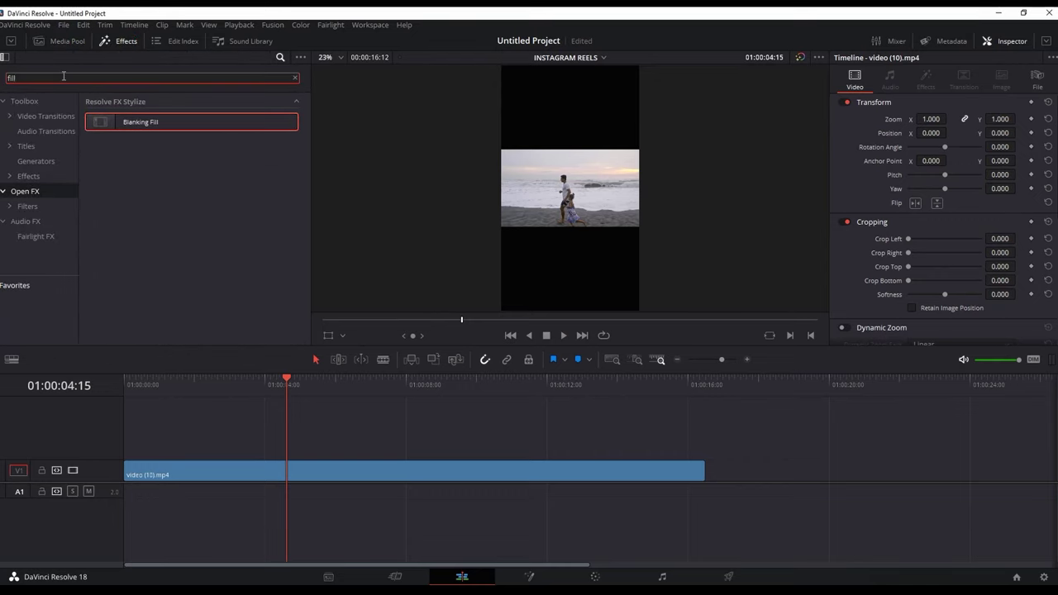
click(172, 123)
drag(173, 124, 219, 475)
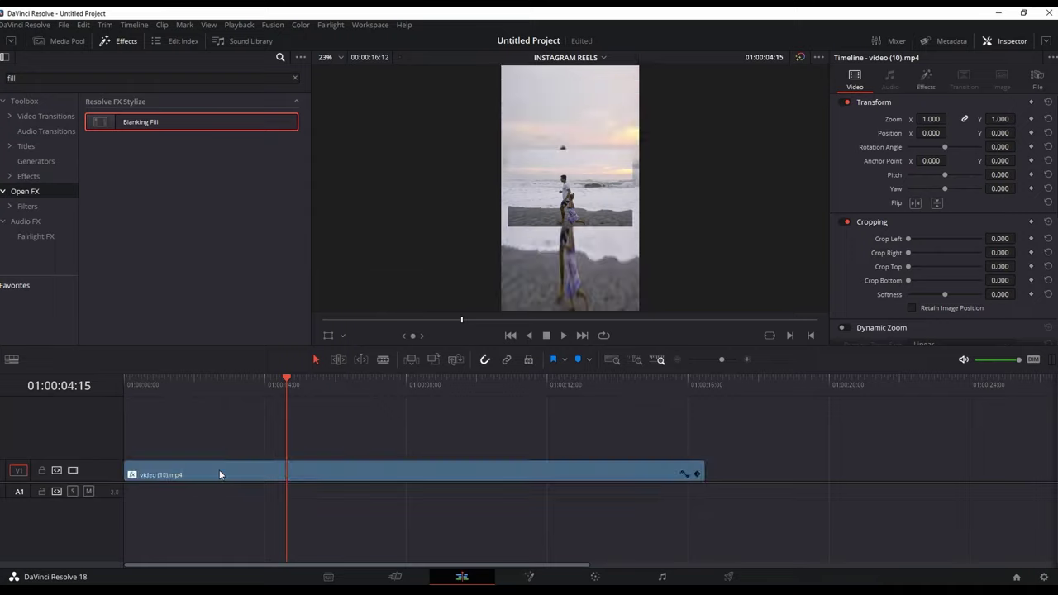
key(space)
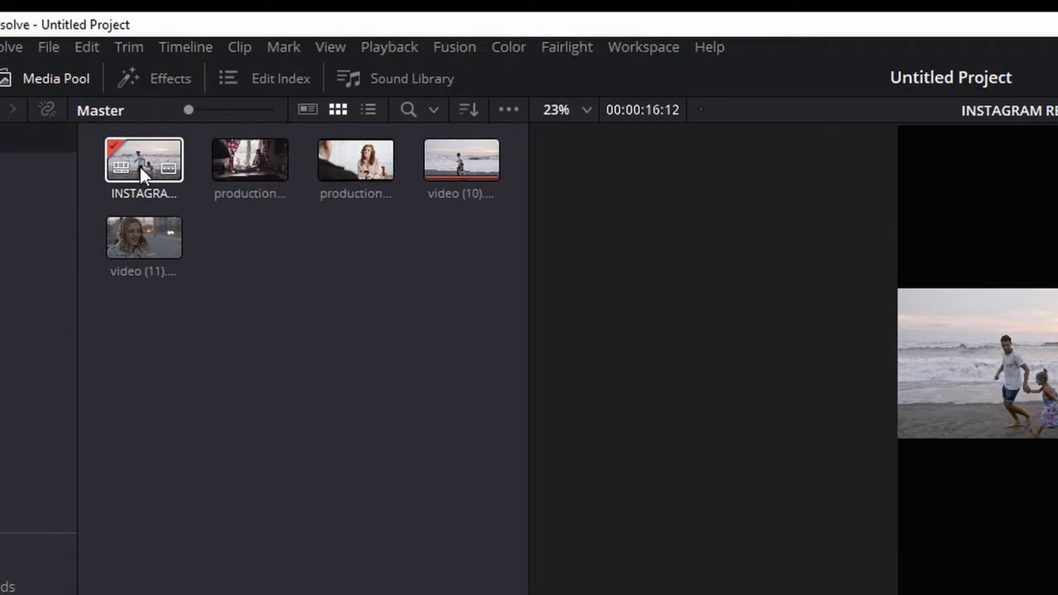
- Set Mismatched Resolution to Scale full frame with crop on both the Format and Output settings
right_click(140, 167)
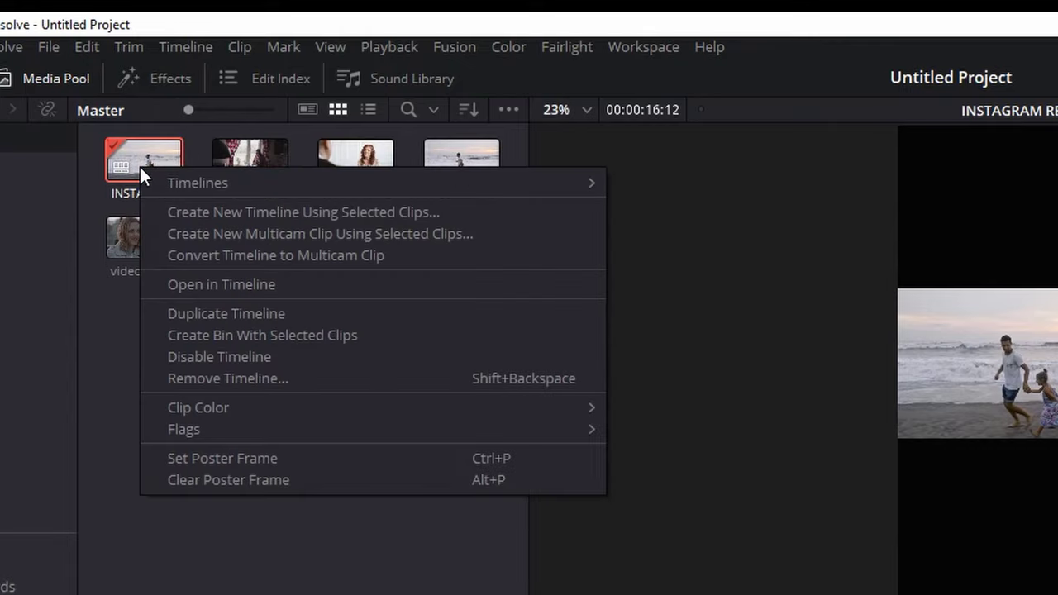
click(179, 183)
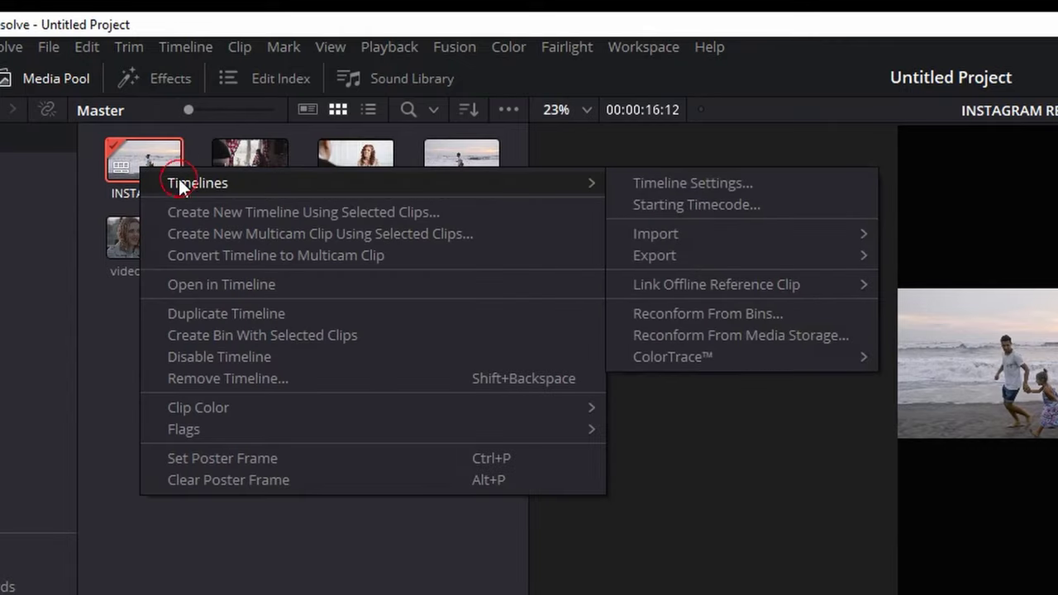
click(750, 184)
click(1057, 567)
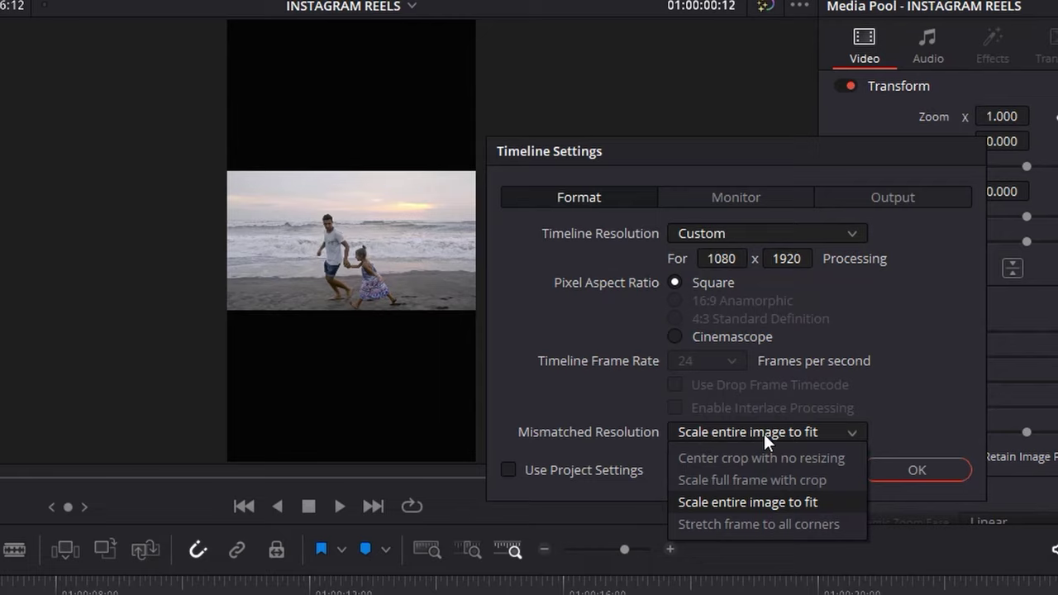
click(745, 482)
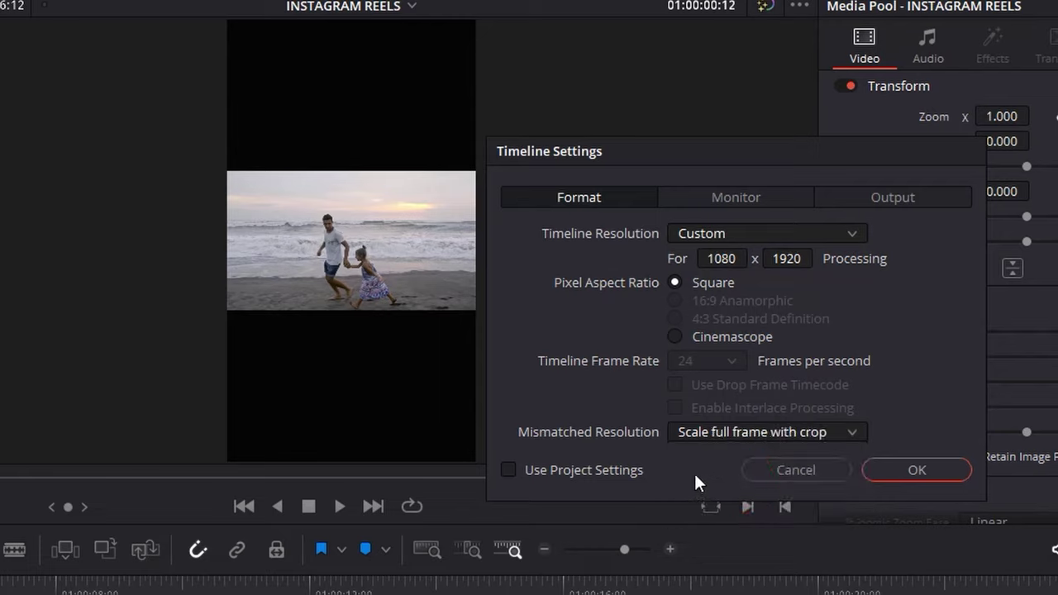
click(915, 203)
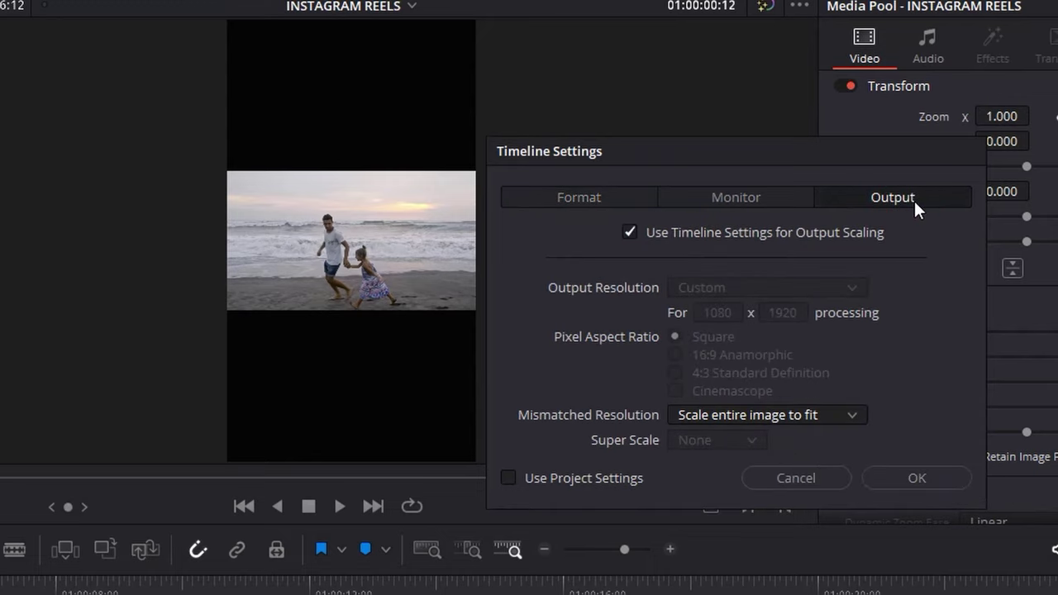
click(794, 413)
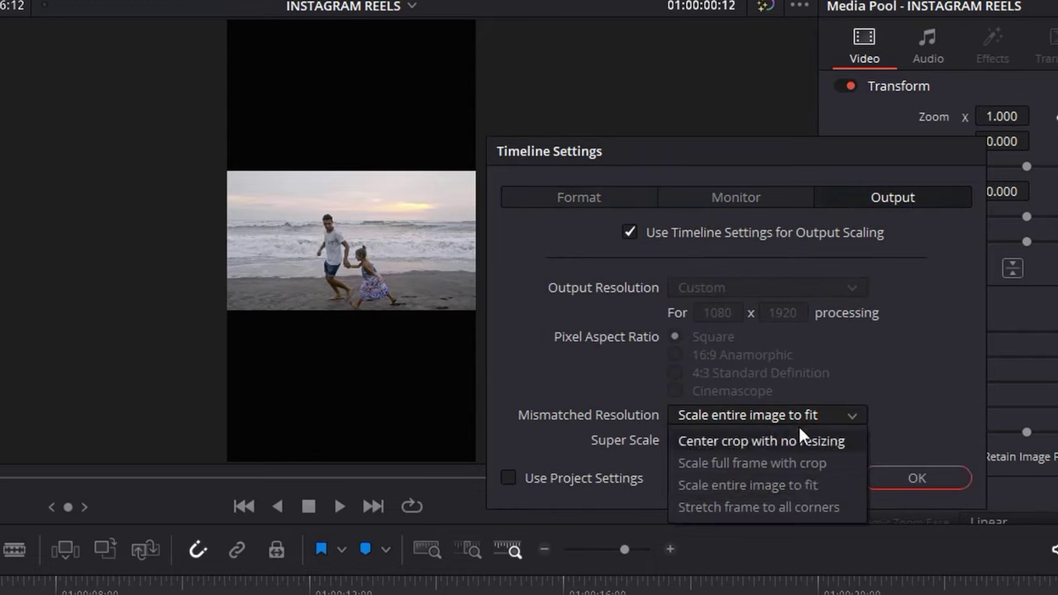
click(799, 459)
click(909, 444)
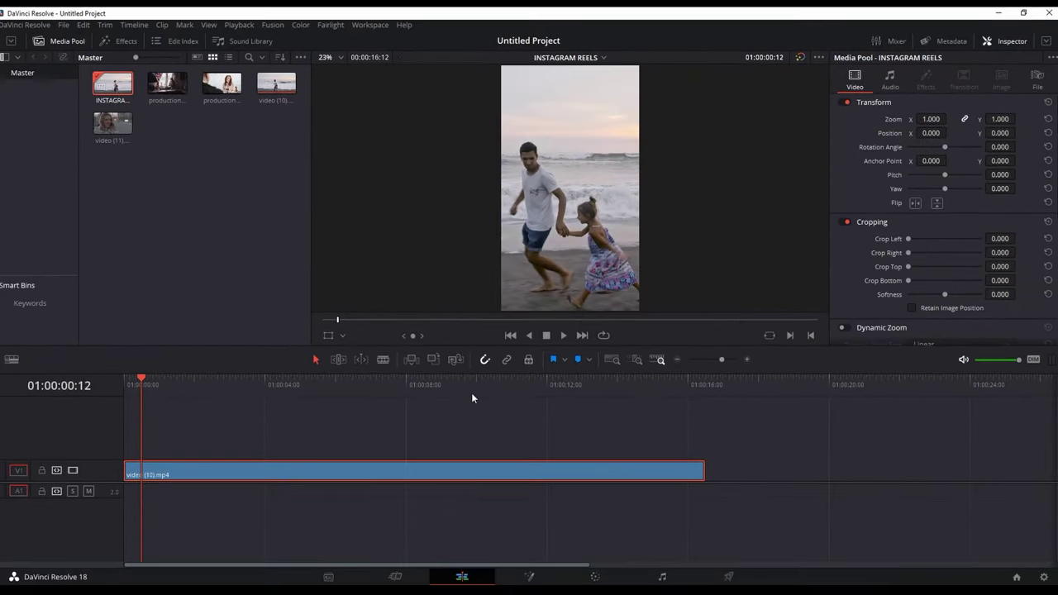
- Zoom the beach clip down to 0.800 and raise it slightly in the vertical frame
key(space)
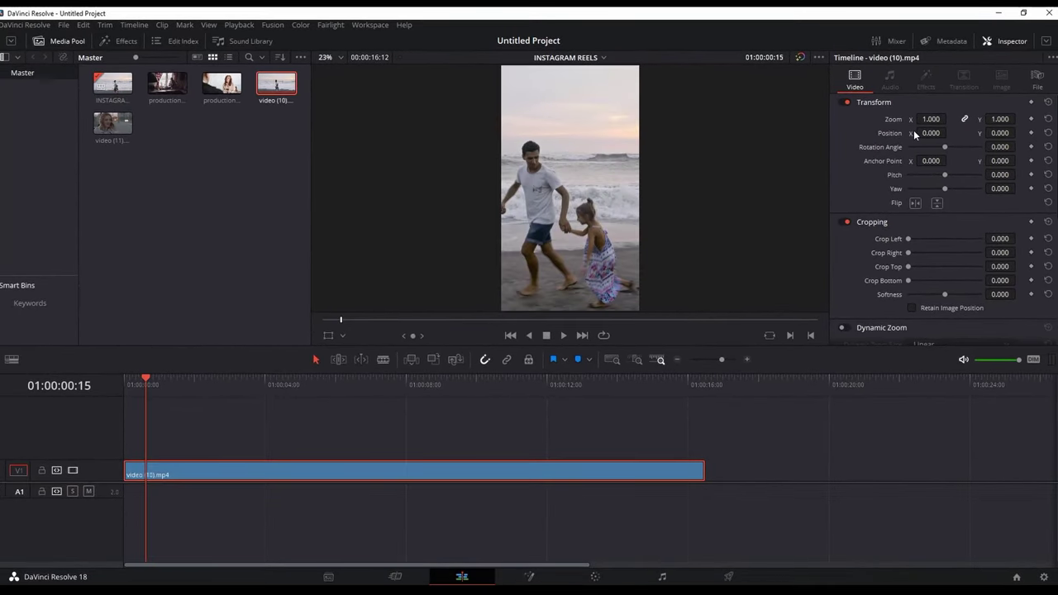
drag(916, 133, 893, 158)
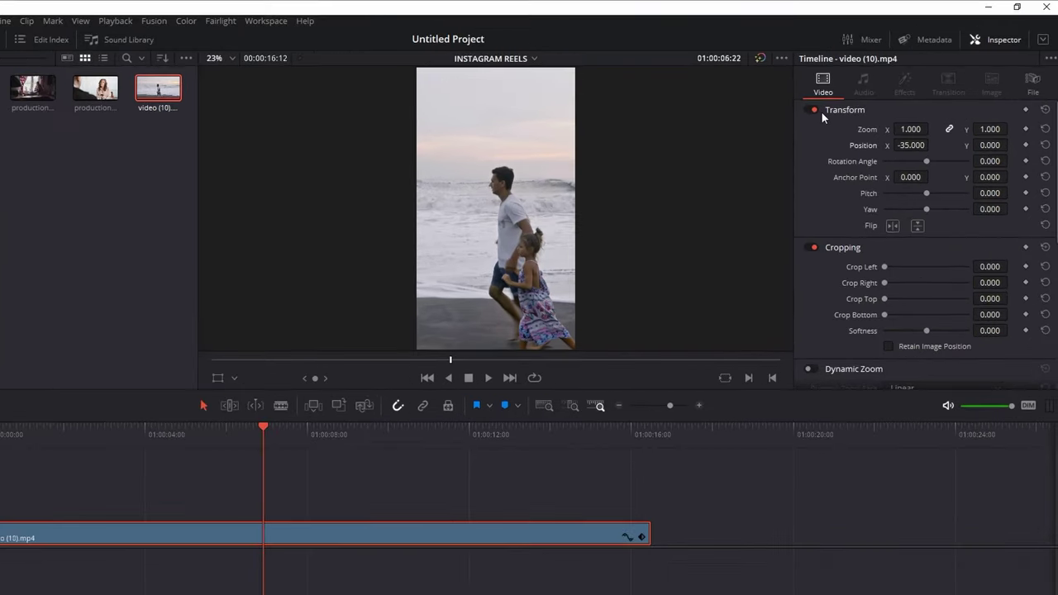
drag(931, 119, 954, 119)
drag(843, 162, 834, 162)
key(space)
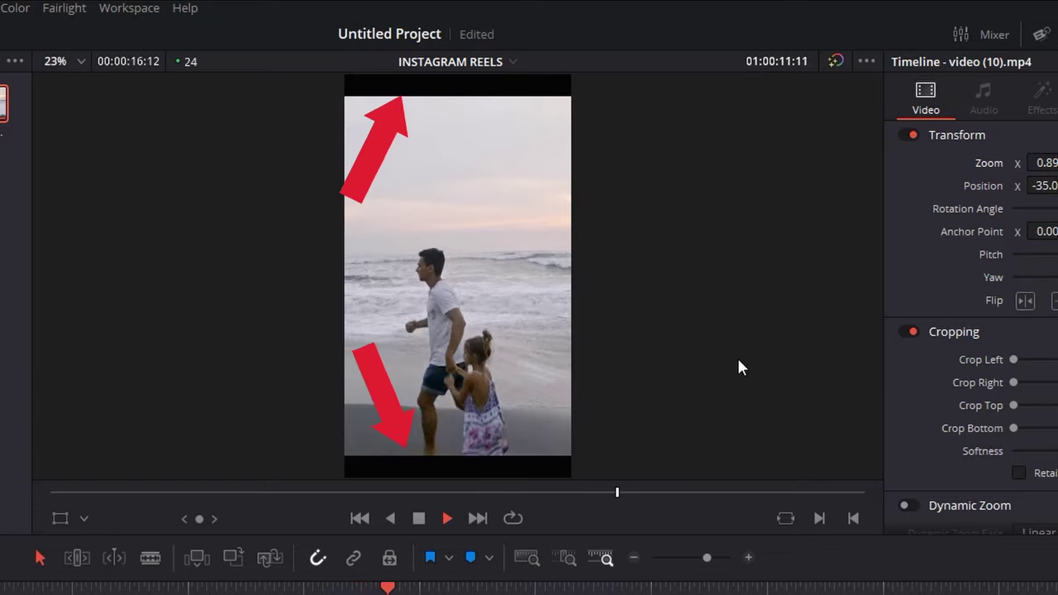
key(space)
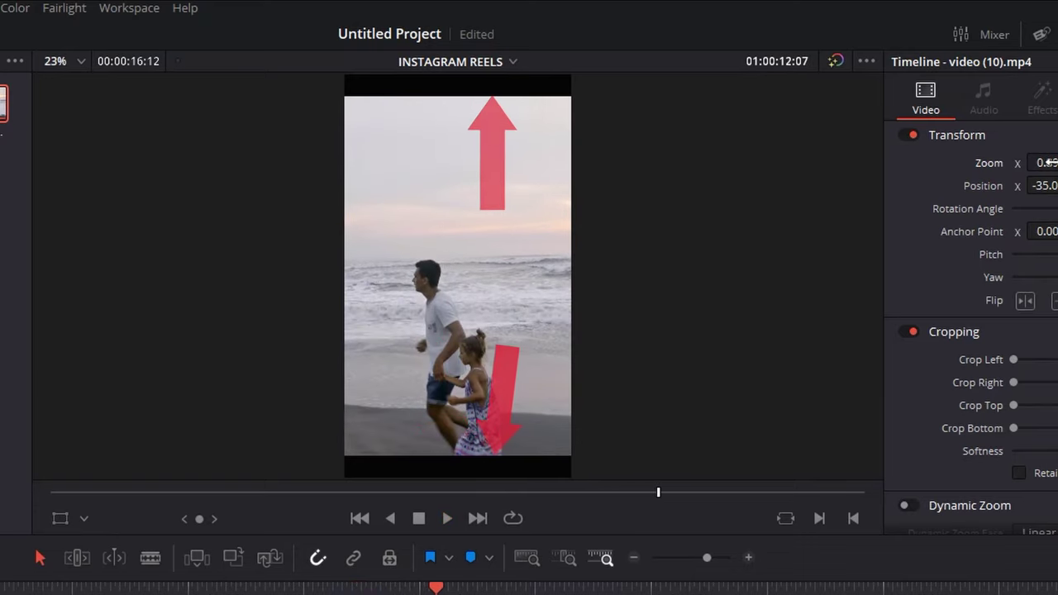
drag(1047, 163, 1025, 133)
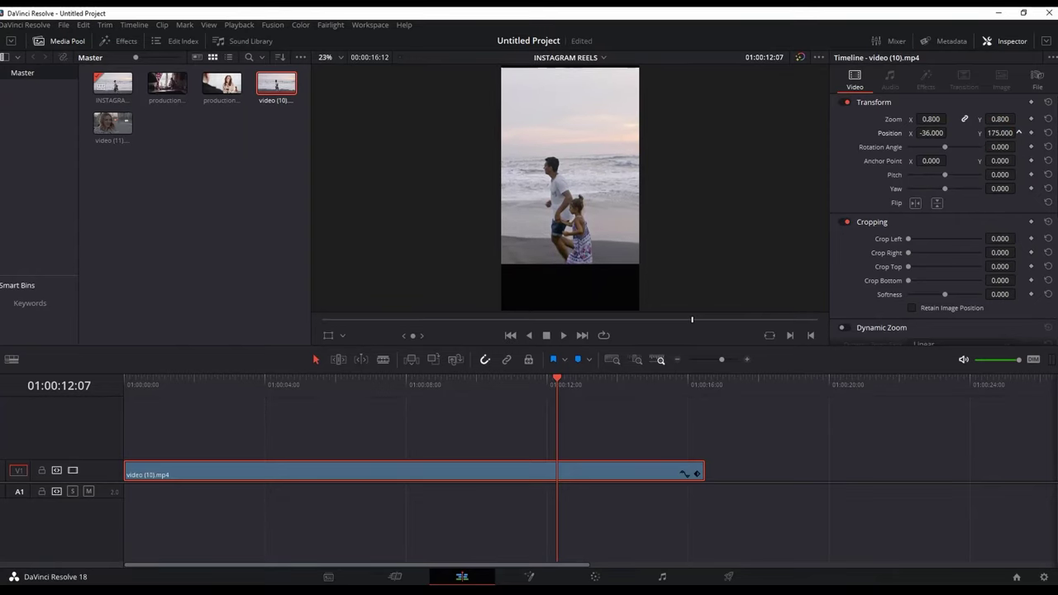
- Add a Text title from the effects library on a new track above the clip
click(127, 40)
click(280, 57)
text(text)
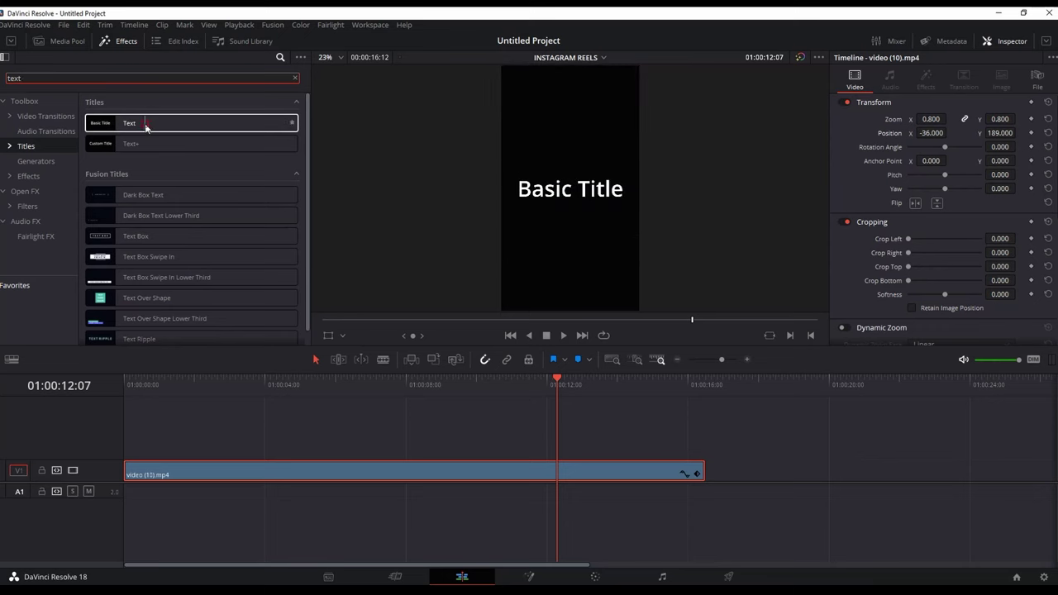
drag(145, 126, 295, 434)
- Move the title down toward the bottom of the vertical frame and play back the edit
click(313, 385)
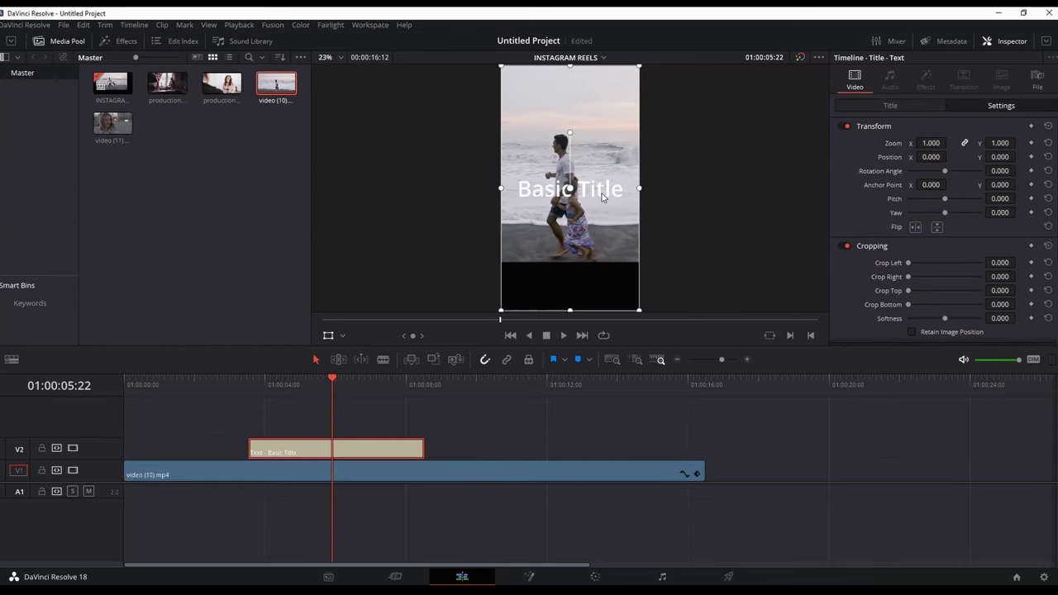
drag(603, 198, 610, 287)
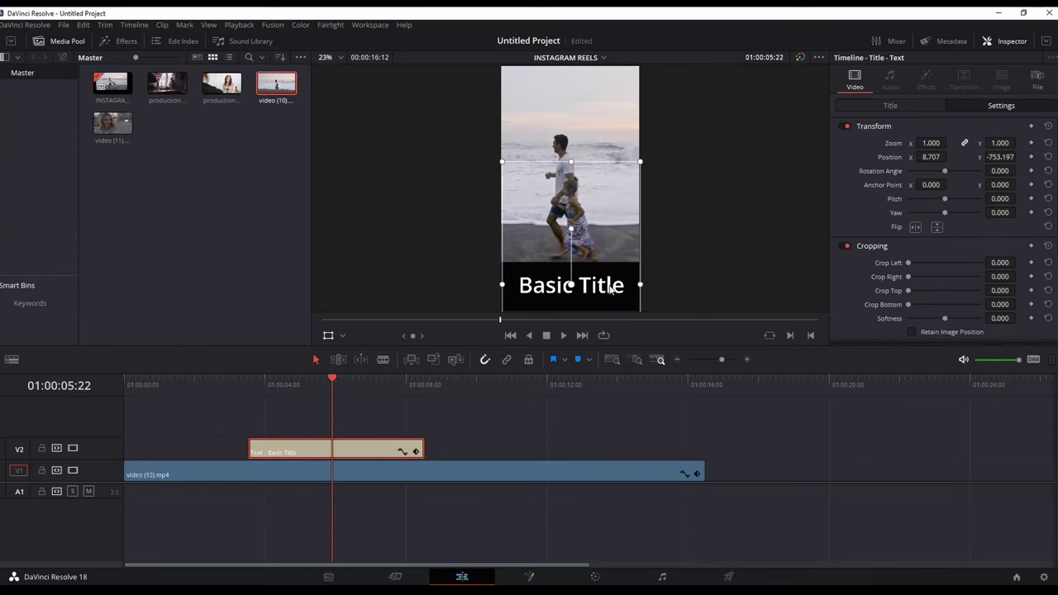
click(489, 421)
key(space)
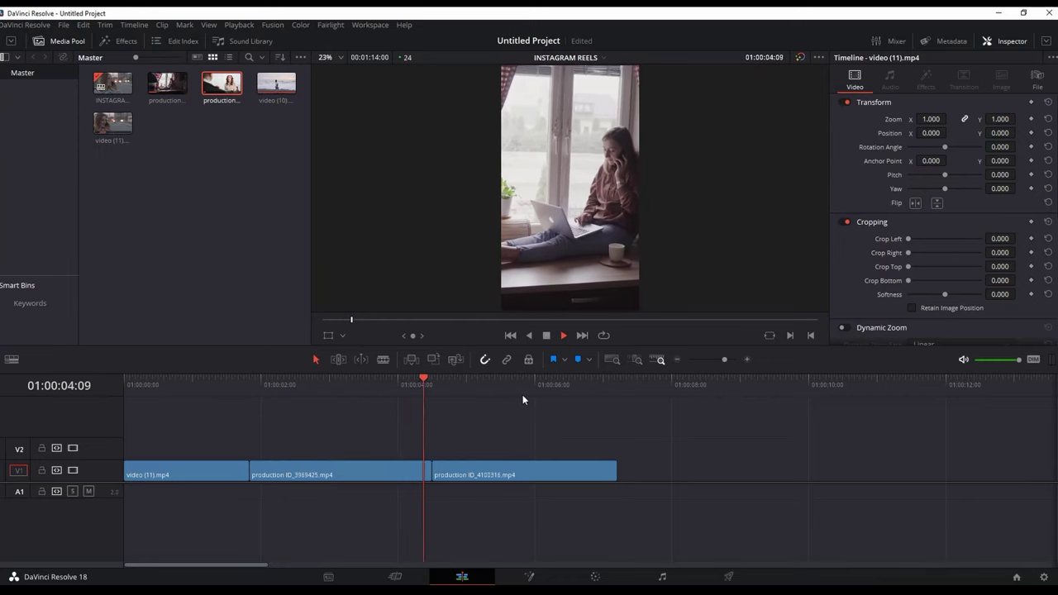
- Keyframe Position X of the three clips to 81, -67 and -141 so each subject stays framed
key(space)
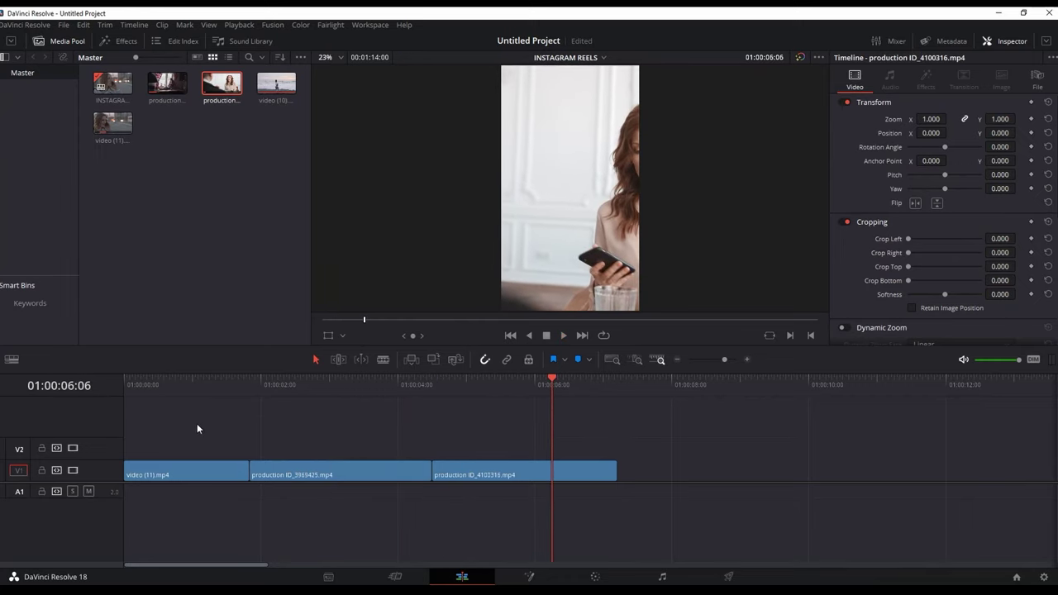
click(212, 466)
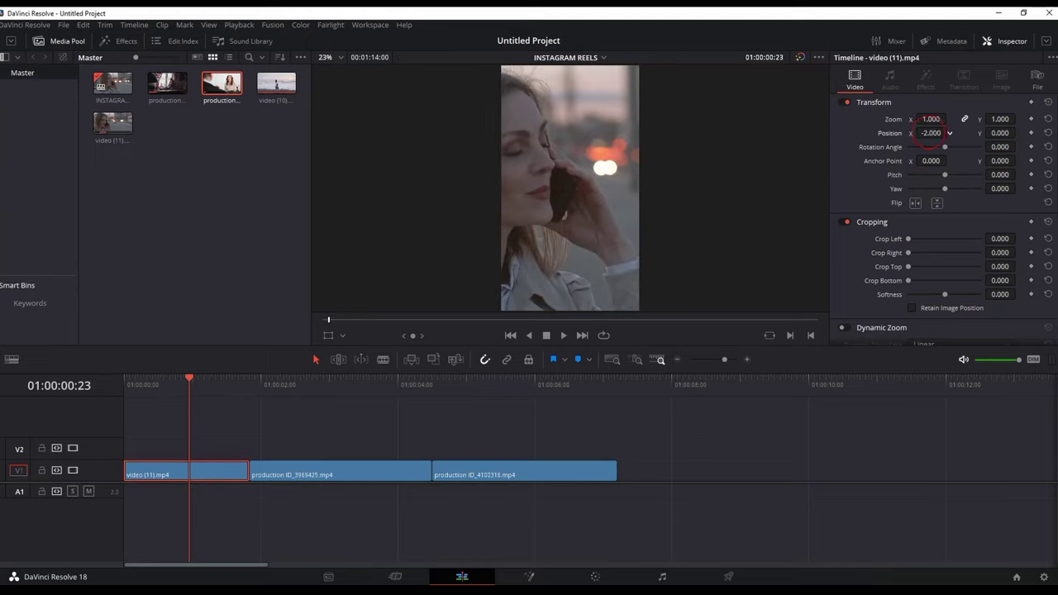
drag(931, 132, 981, 132)
key(space)
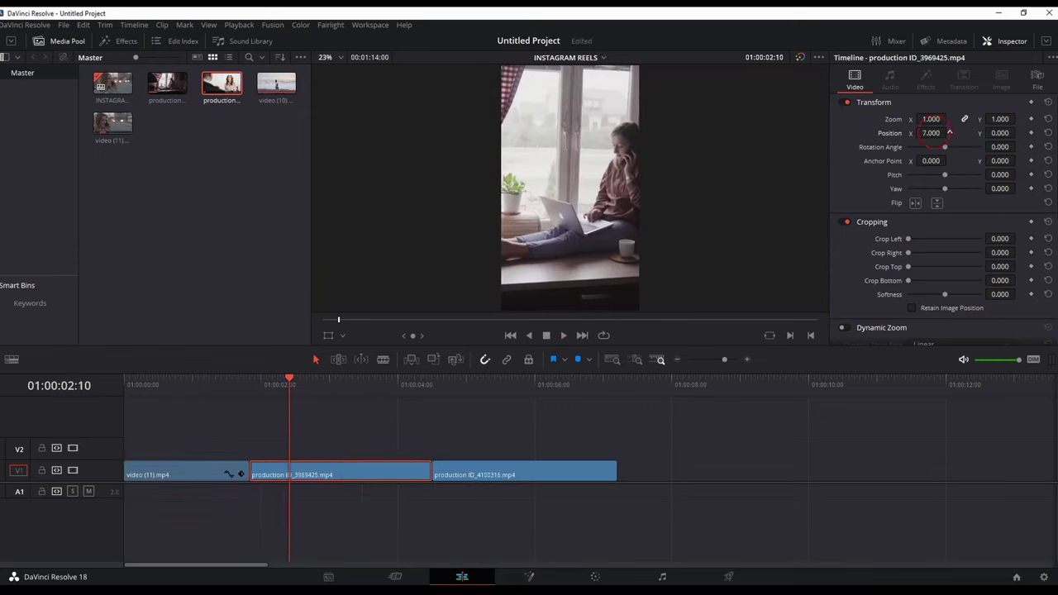
drag(949, 131, 950, 133)
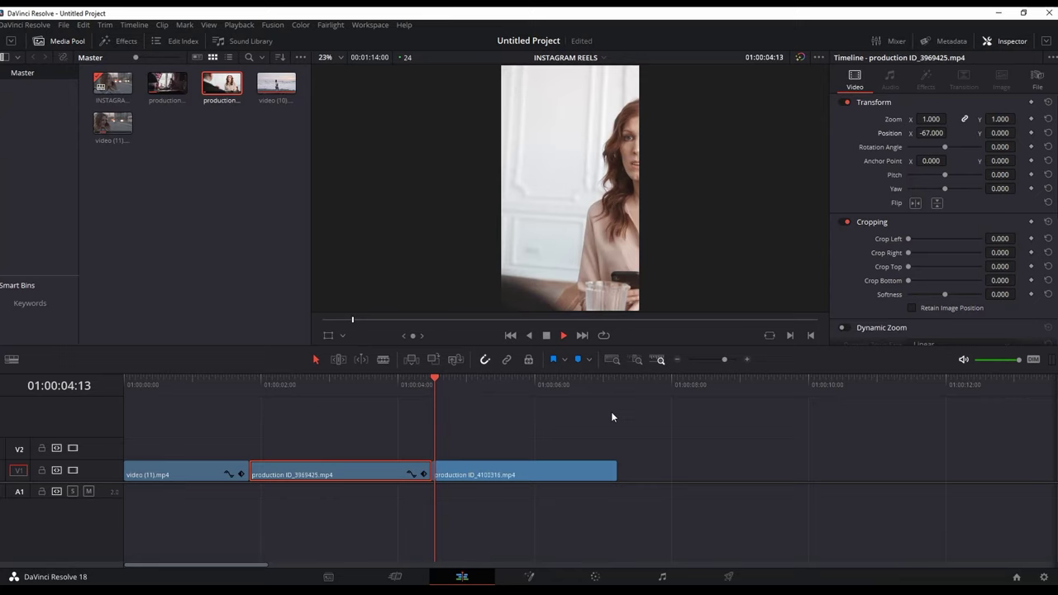
key(space)
click(534, 473)
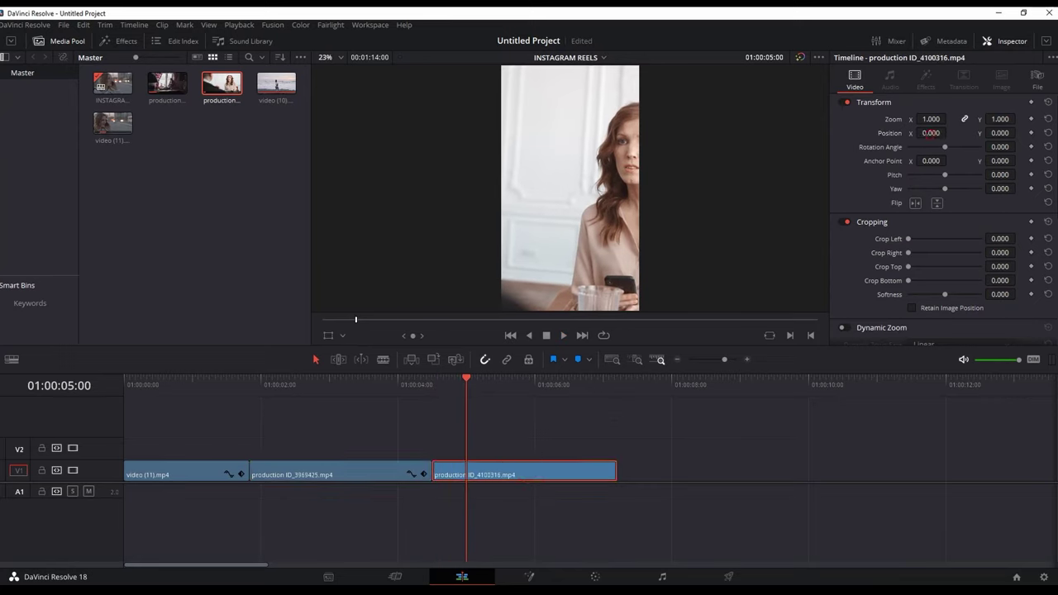
drag(931, 132, 932, 132)
key(Home)
key(space)
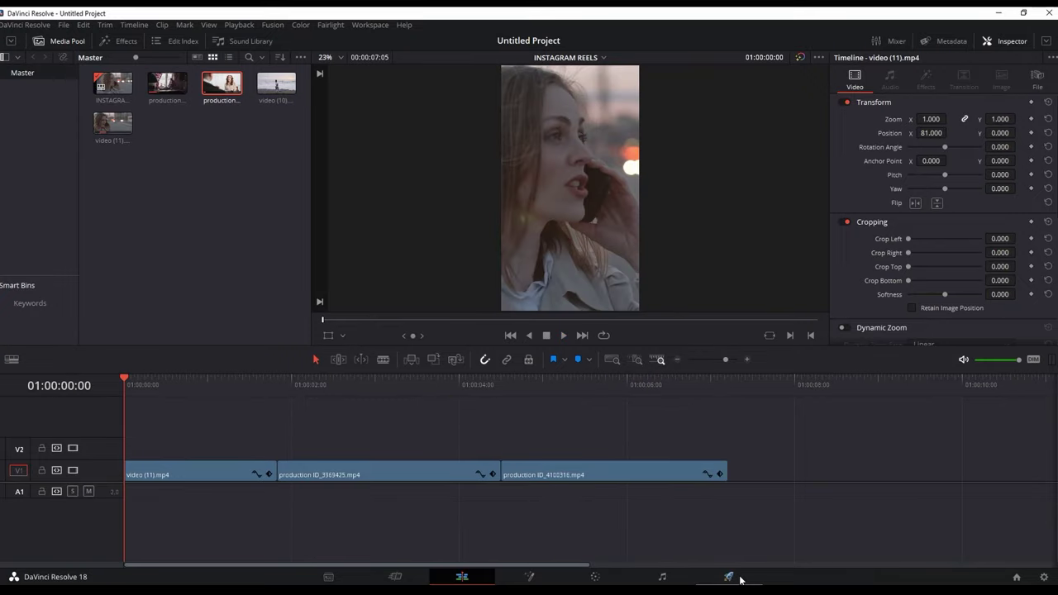
- On the Deliver page, set the output named 1234 to a custom 1080 x 1920 resolution
click(730, 577)
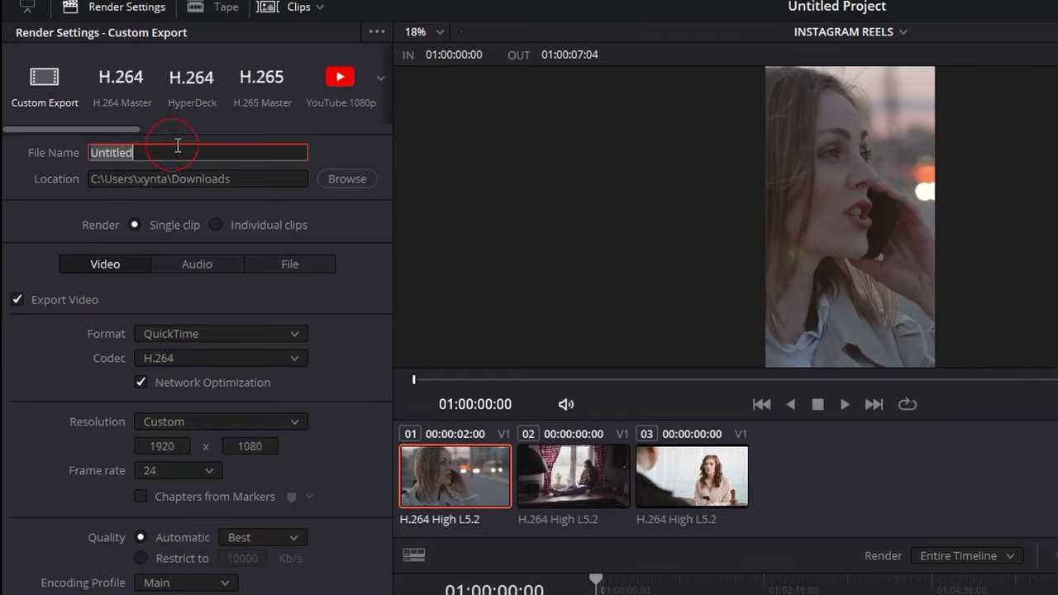
click(252, 177)
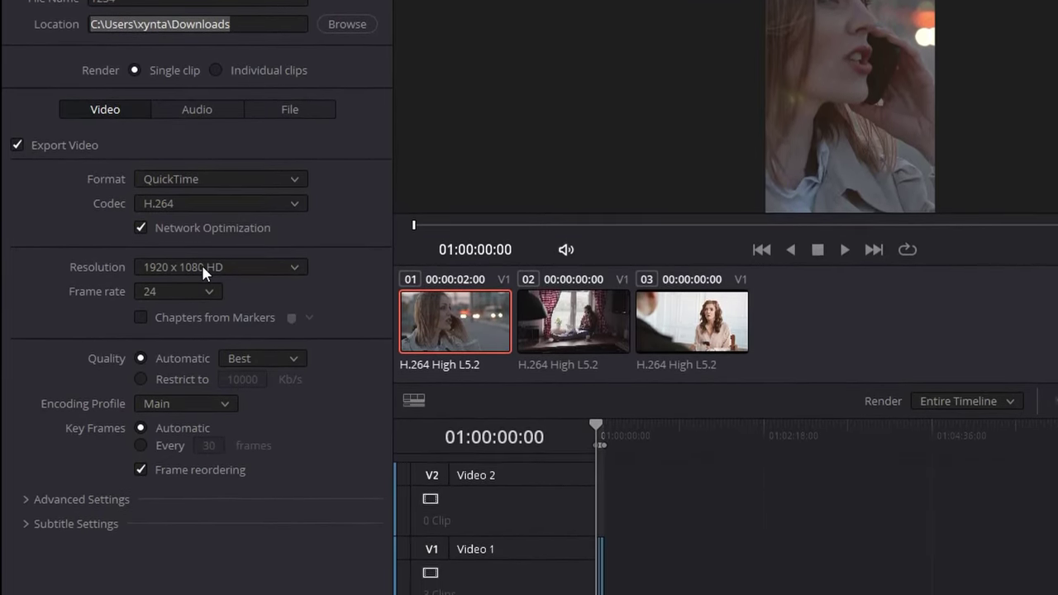
click(202, 266)
click(200, 264)
click(197, 269)
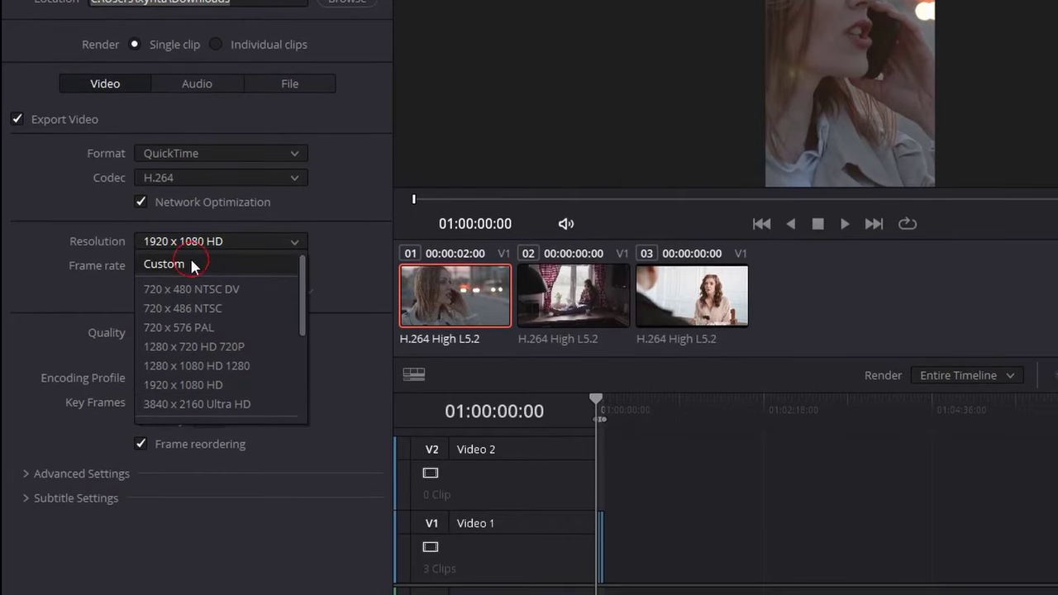
click(191, 264)
double_click(177, 262)
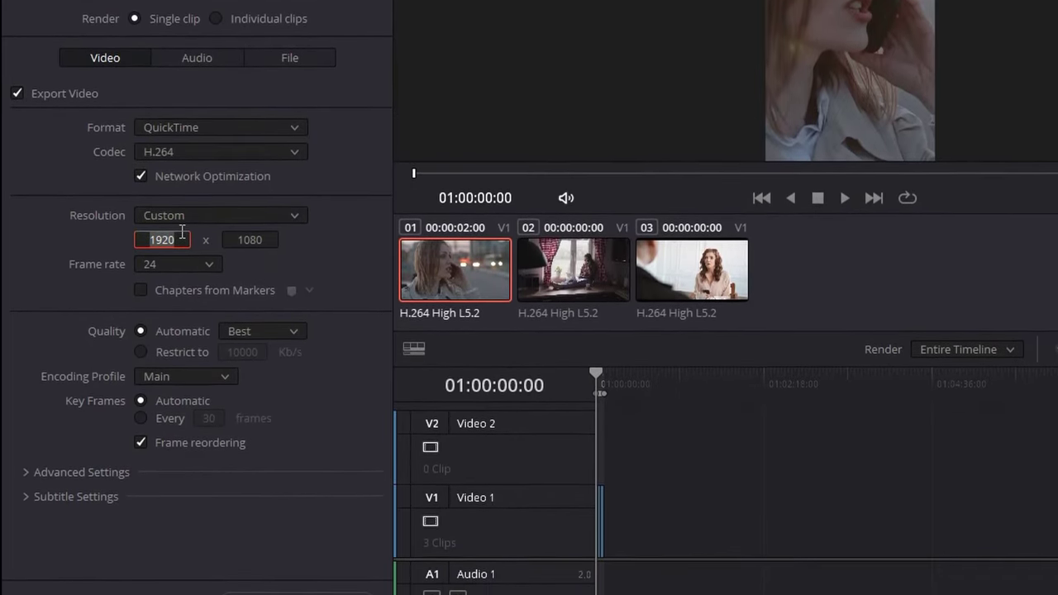
text(1080)
key(Tab)
text(1)
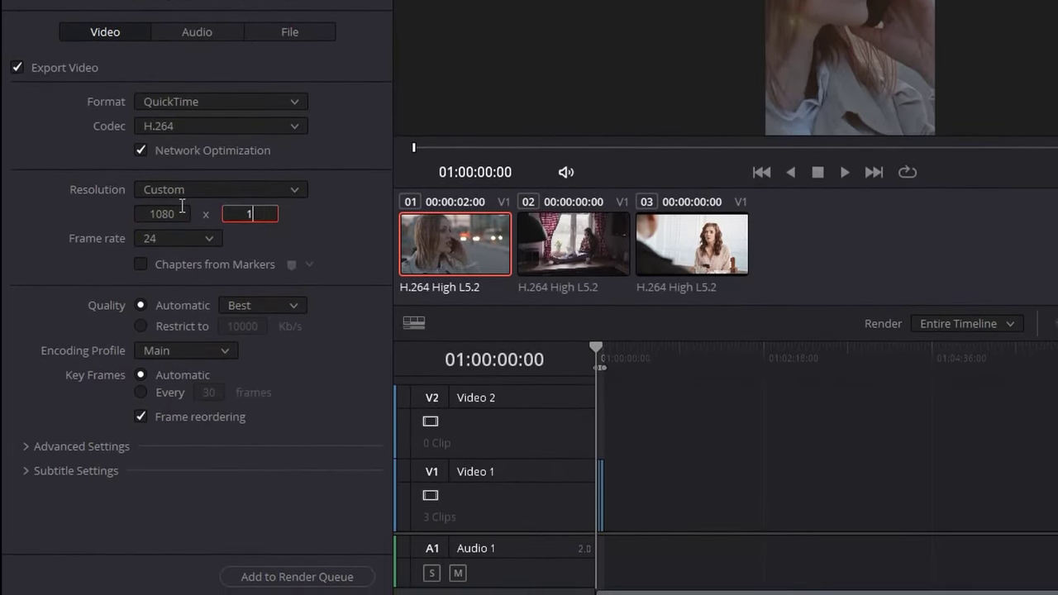
text(920)
key(Return)
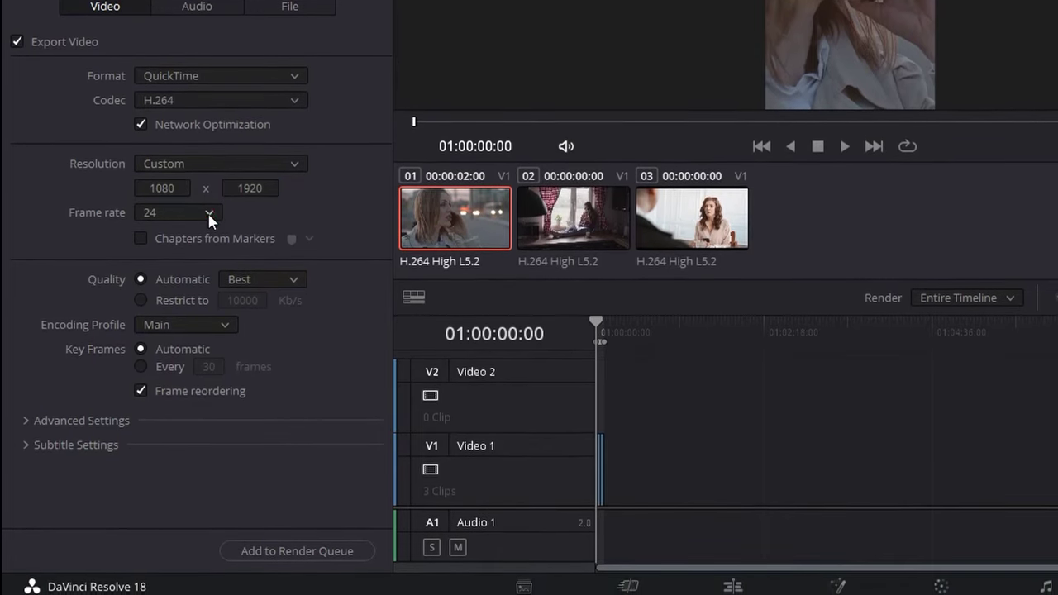
- Keep 24 fps, add the job to the render queue and render all
click(210, 214)
click(207, 208)
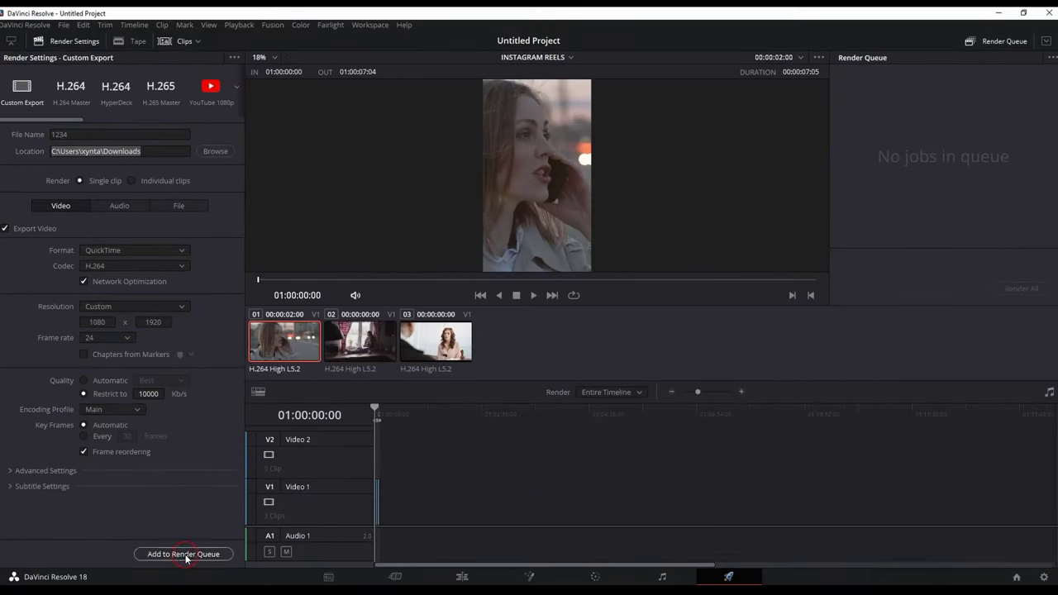
click(185, 555)
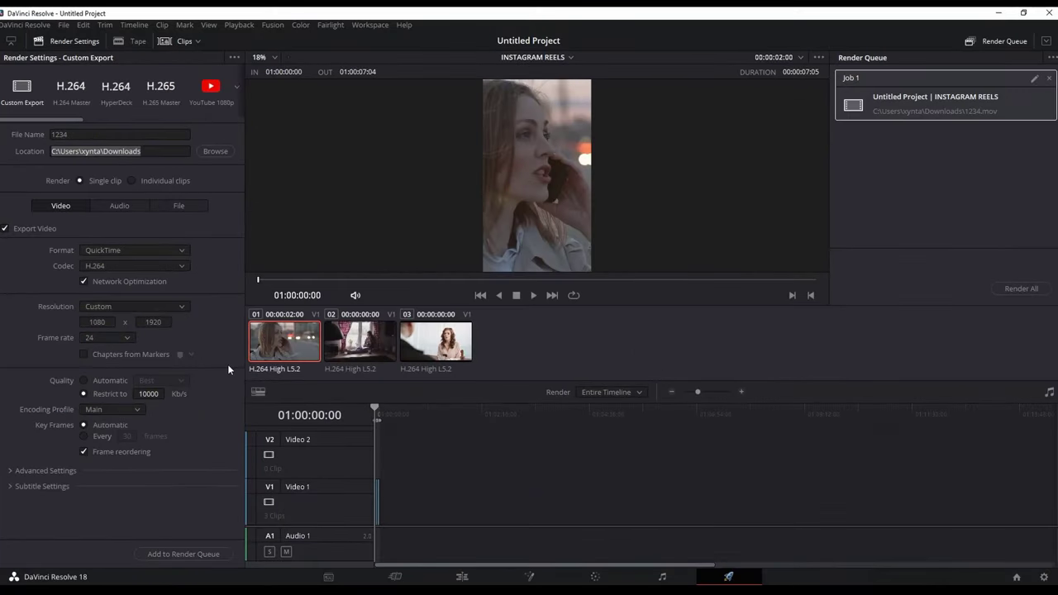
click(1023, 294)
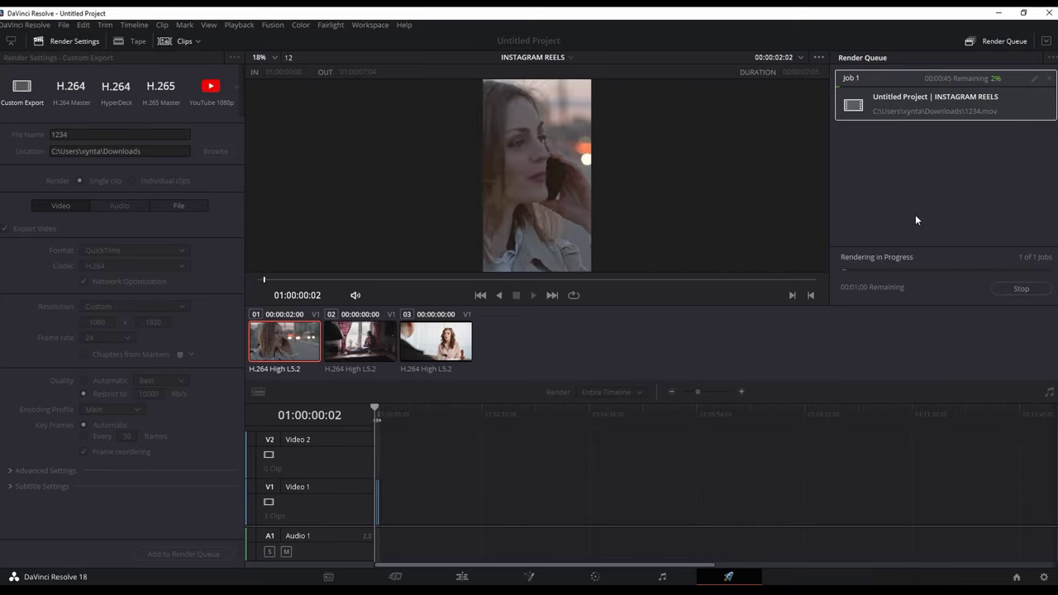